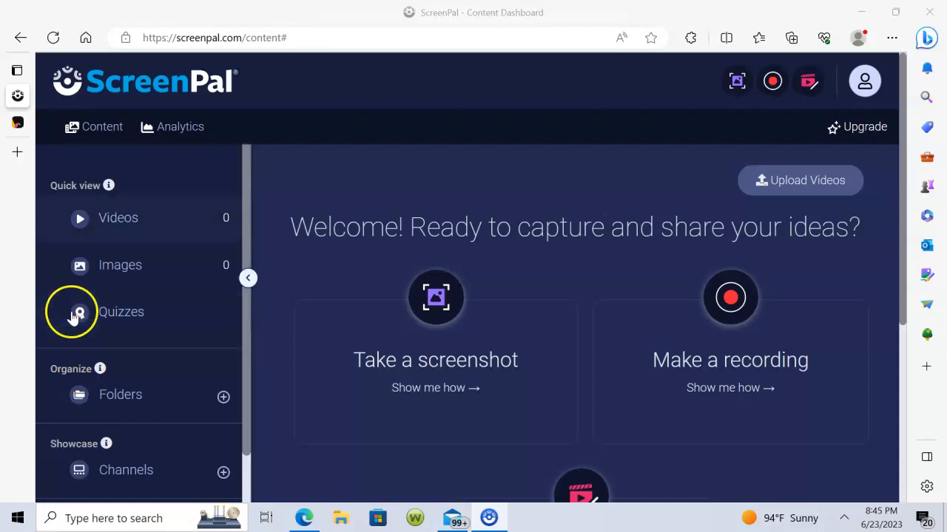
Switch to the Padlet dashboard and make a new padlet in the Wall format.
{"action": "left_click", "coordinate": [20, 122]}
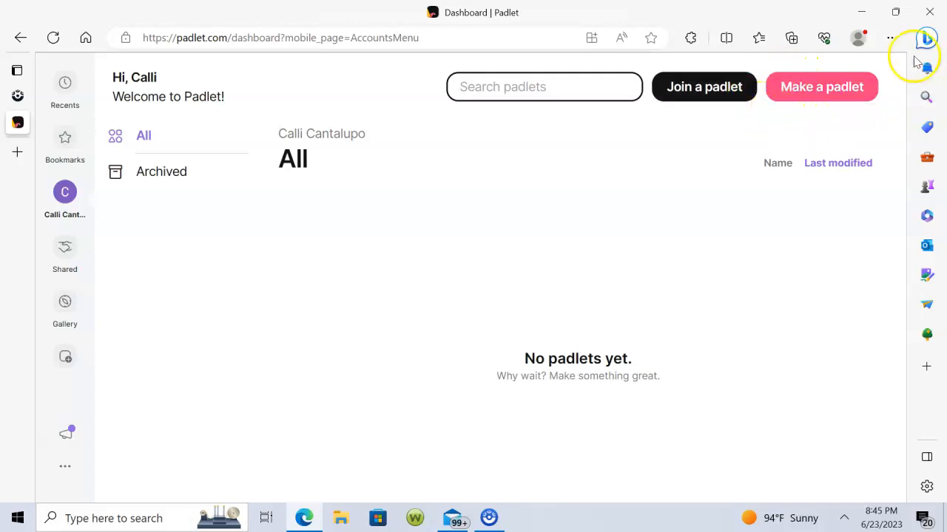
{"action": "left_click", "coordinate": [842, 89]}
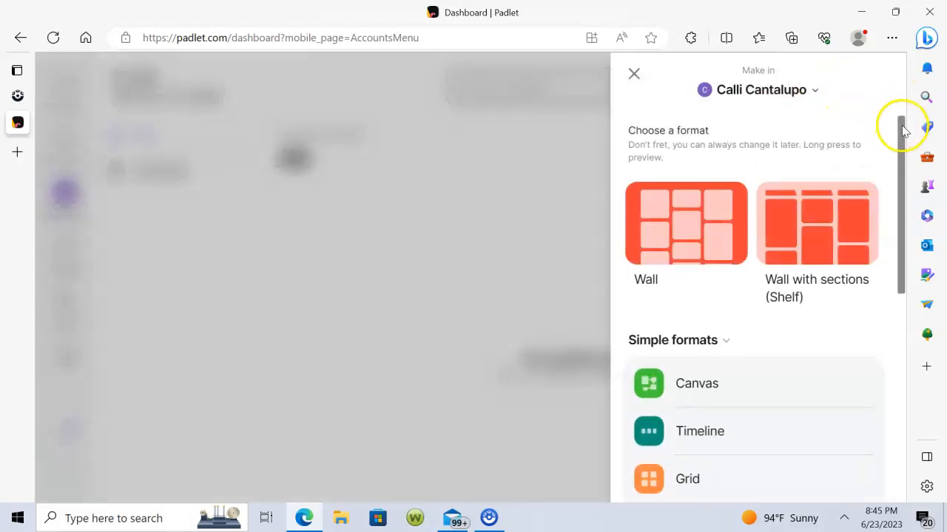
{"action": "mouse_move", "coordinate": [902, 127]}
{"action": "left_mouse_down"}
{"action": "mouse_move", "coordinate": [902, 137]}
{"action": "mouse_move", "coordinate": [899, 117]}
{"action": "left_mouse_up"}
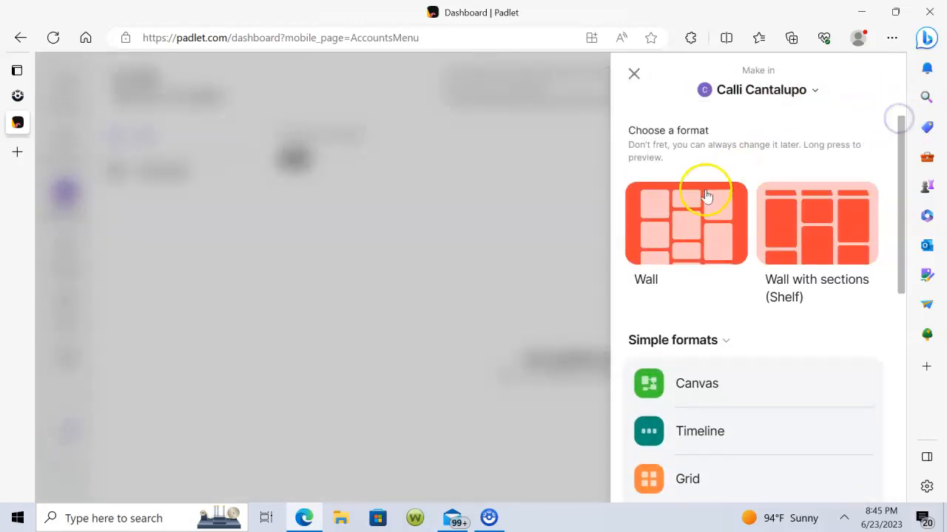
{"action": "left_click", "coordinate": [685, 225]}
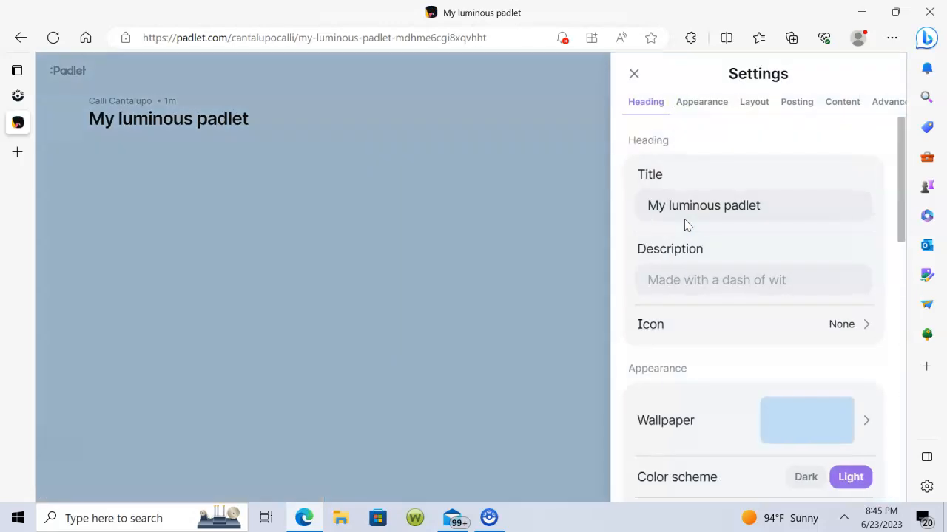
Set the padlet's title to "My House Ideas".
{"action": "left_click_drag", "start_coordinate": [776, 206], "coordinate": [539, 199]}
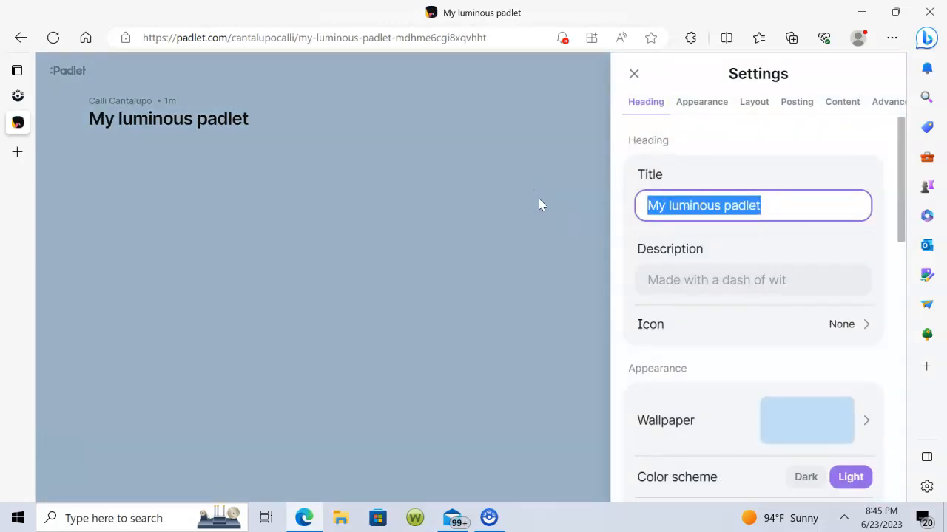
{"action": "type", "text": "My "}
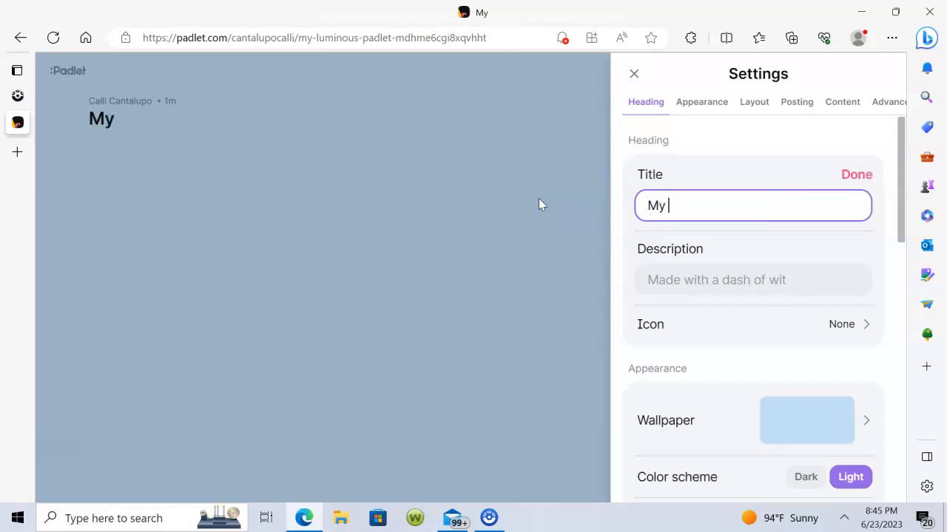
{"action": "type", "text": "House"}
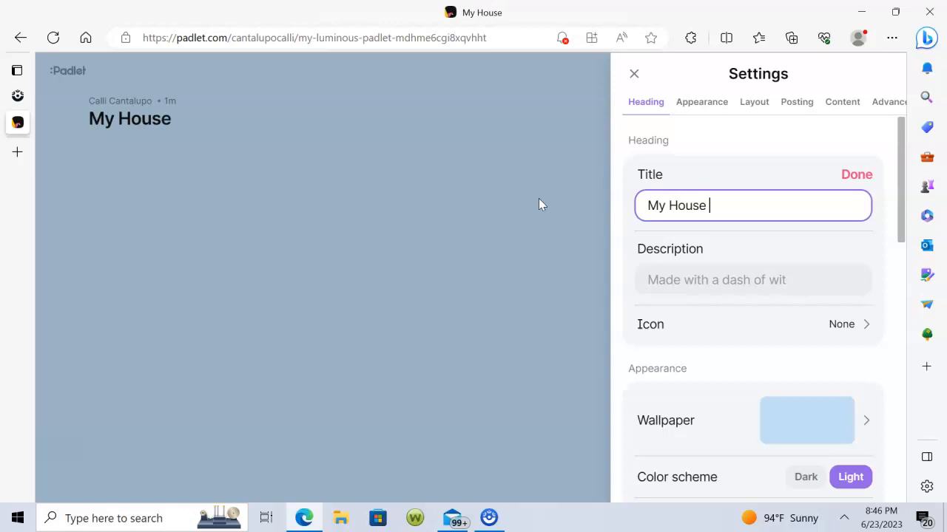
{"action": "type", "text": " Ideas"}
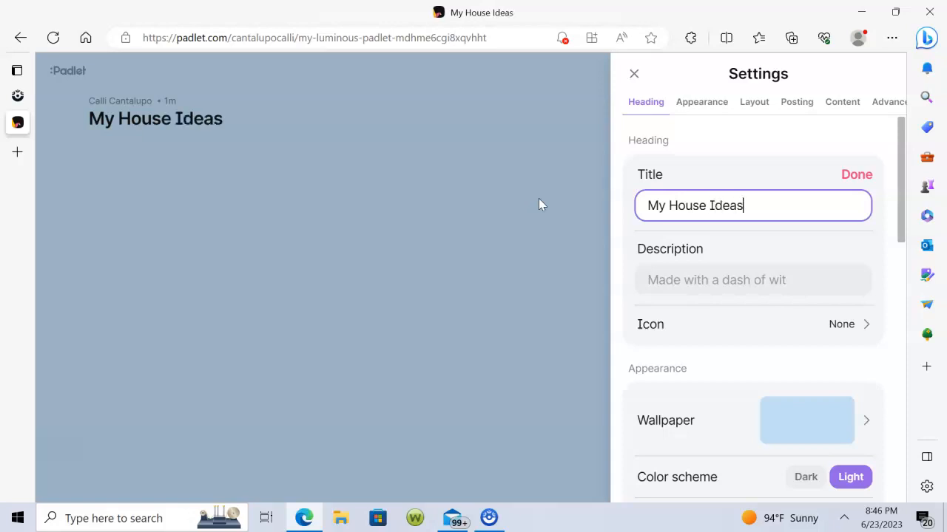
Enter "Ideas for my house assignment" as the padlet's description.
{"action": "left_click", "coordinate": [724, 275]}
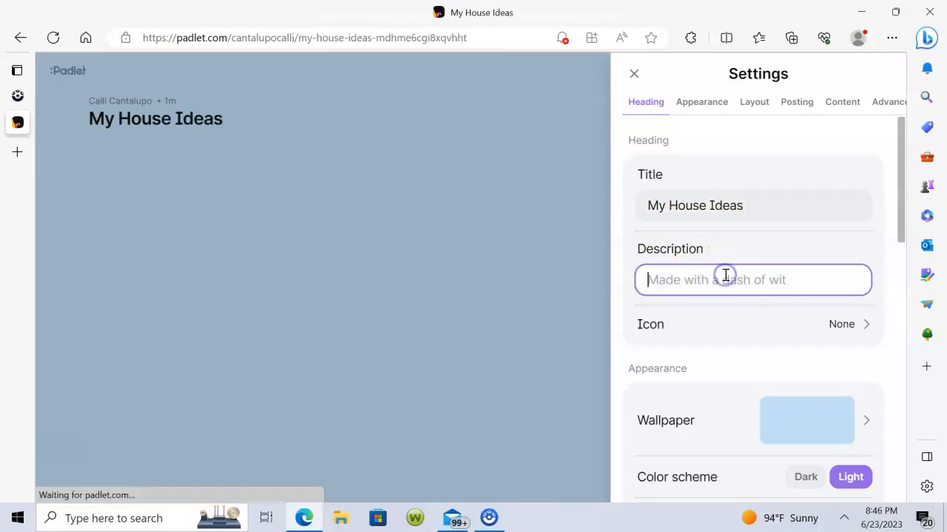
{"action": "type", "text": "Ideas for my house"}
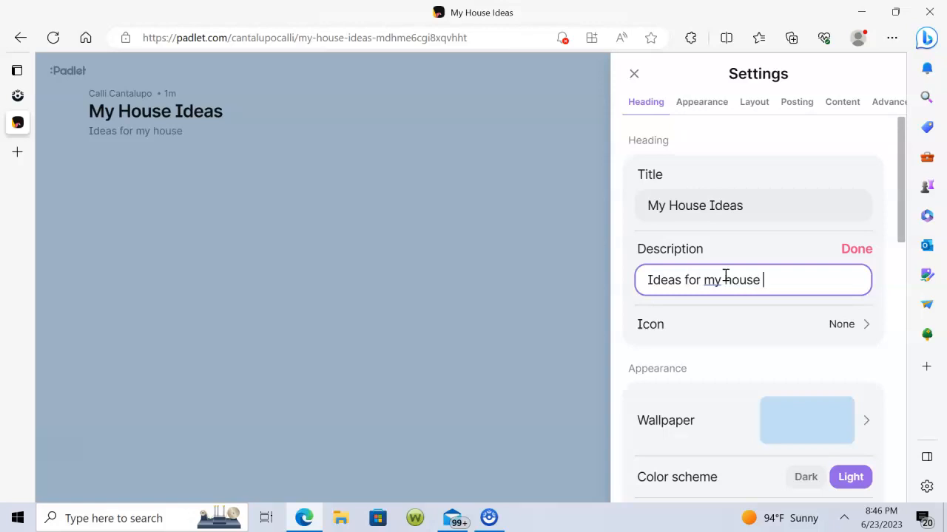
{"action": "type", "text": "assign"}
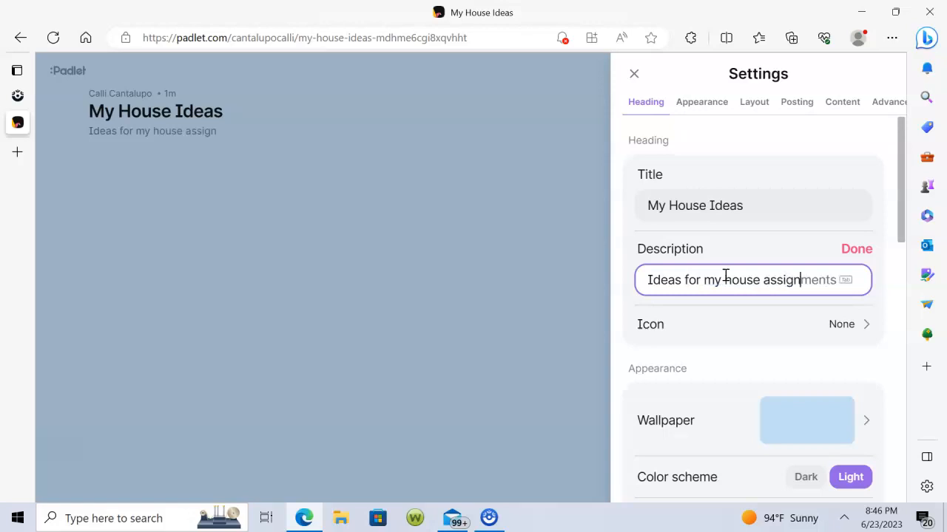
{"action": "type", "text": ",em"}
Set the padlet's icon to the smiling face emoji with its tongue out and save it.
{"action": "left_click", "coordinate": [904, 221]}
{"action": "left_click_drag", "start_coordinate": [904, 220], "coordinate": [904, 237]}
{"action": "left_click", "coordinate": [841, 274]}
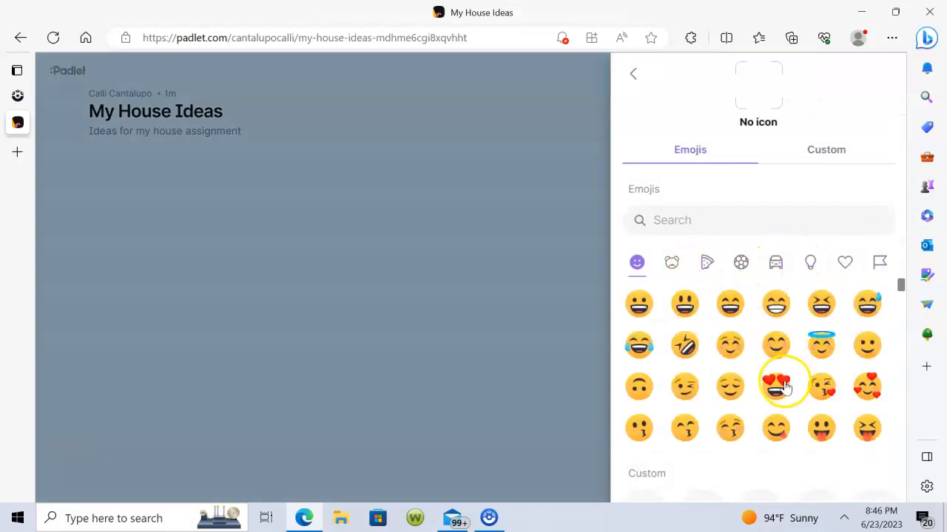
{"action": "left_click", "coordinate": [823, 427]}
{"action": "left_click", "coordinate": [873, 73]}
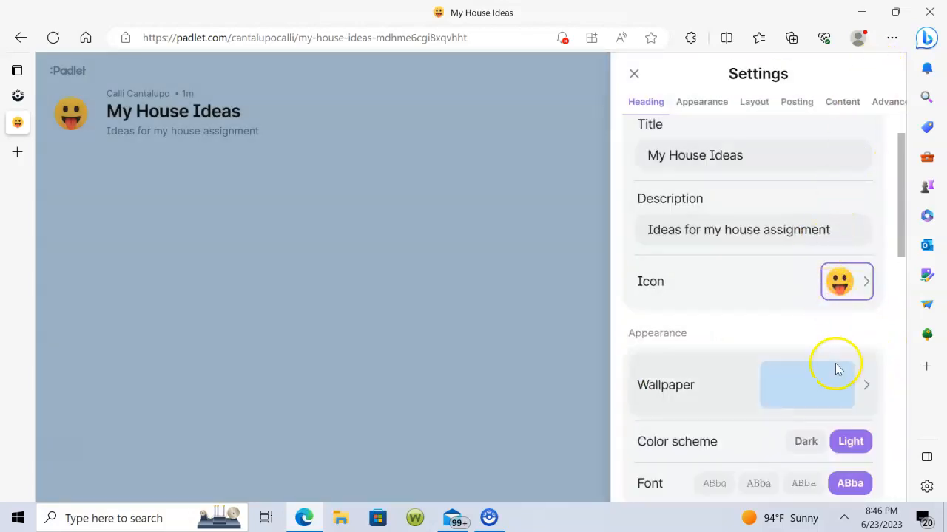
Apply the light wood wallpaper from the textures and patterns, save it and close the padlet settings.
{"action": "left_click", "coordinate": [826, 390]}
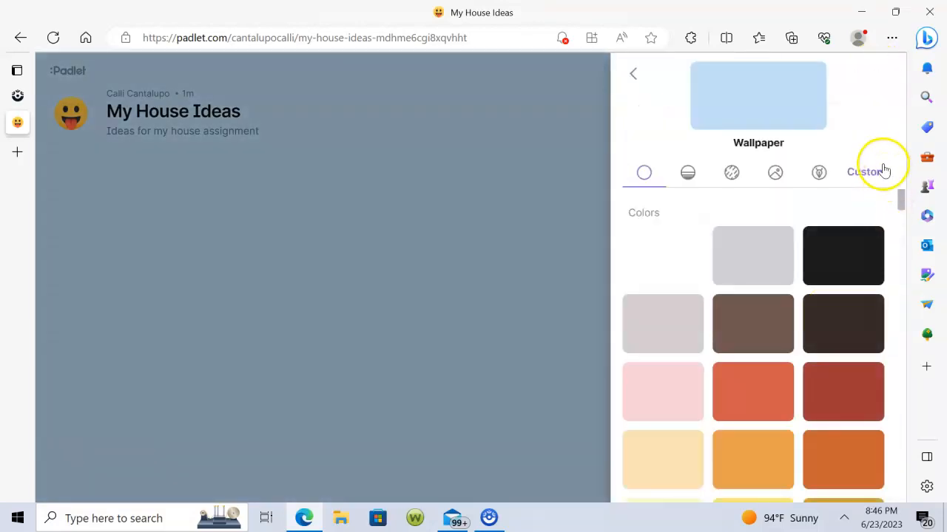
{"action": "left_click", "coordinate": [732, 172]}
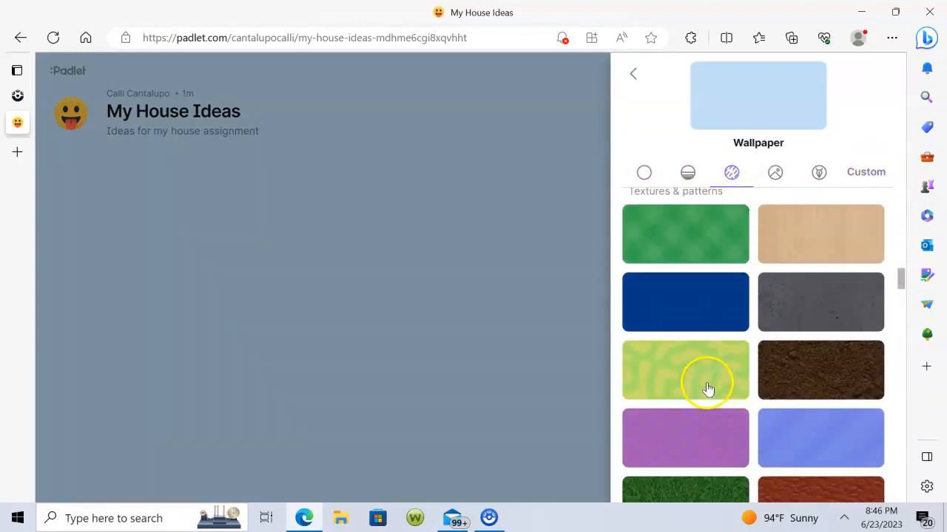
{"action": "left_click", "coordinate": [852, 228]}
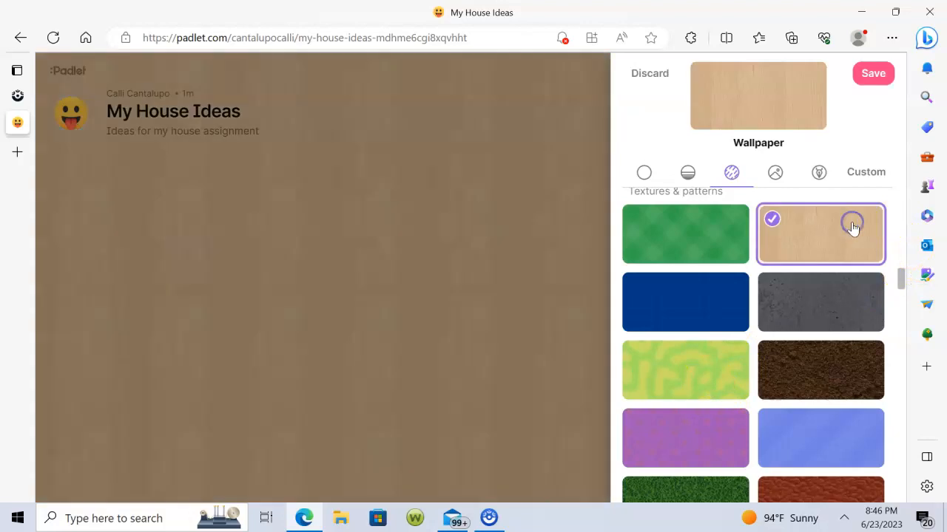
{"action": "left_click", "coordinate": [872, 75]}
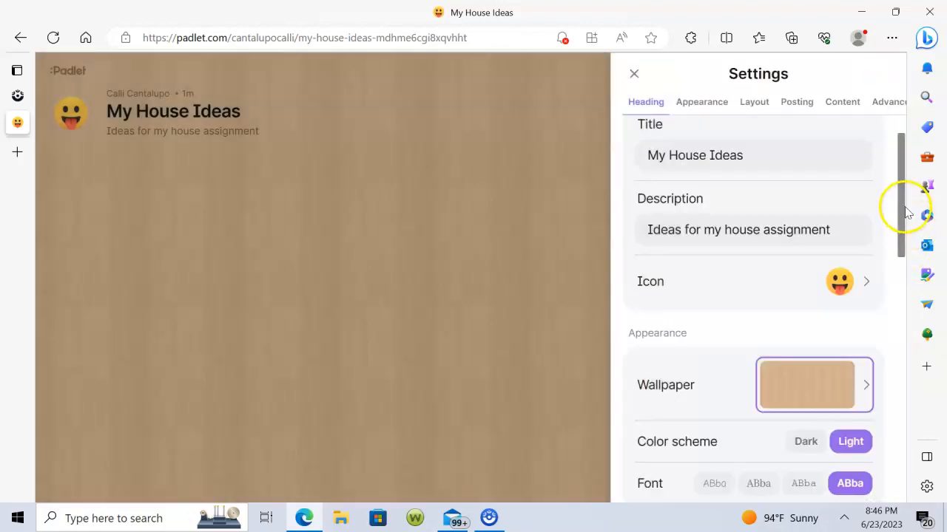
{"action": "scroll", "coordinate": [904, 216], "scroll_direction": "down", "scroll_amount": 2}
{"action": "left_click_drag", "start_coordinate": [904, 216], "coordinate": [882, 178]}
{"action": "left_click", "coordinate": [634, 75]}
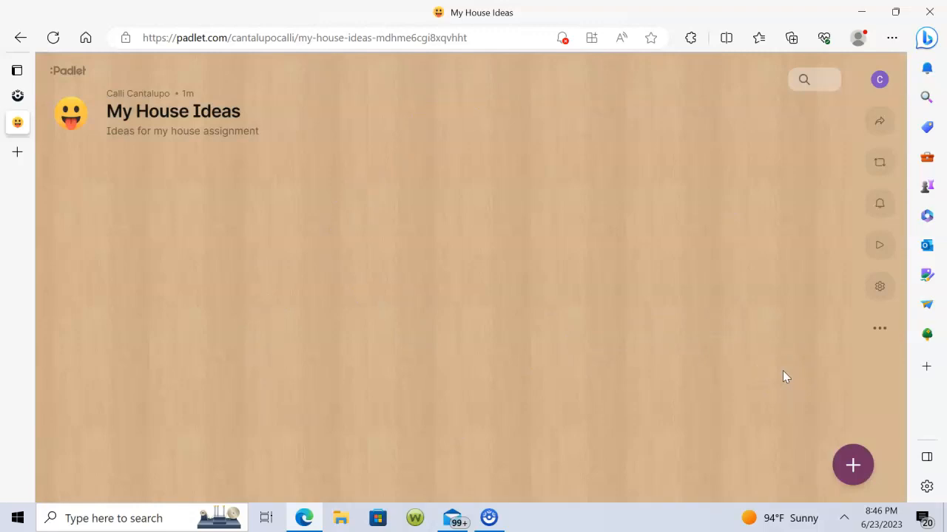
Create a post with the subject "Couch Idea" and search for images of "couch" to attach.
{"action": "left_click", "coordinate": [850, 463]}
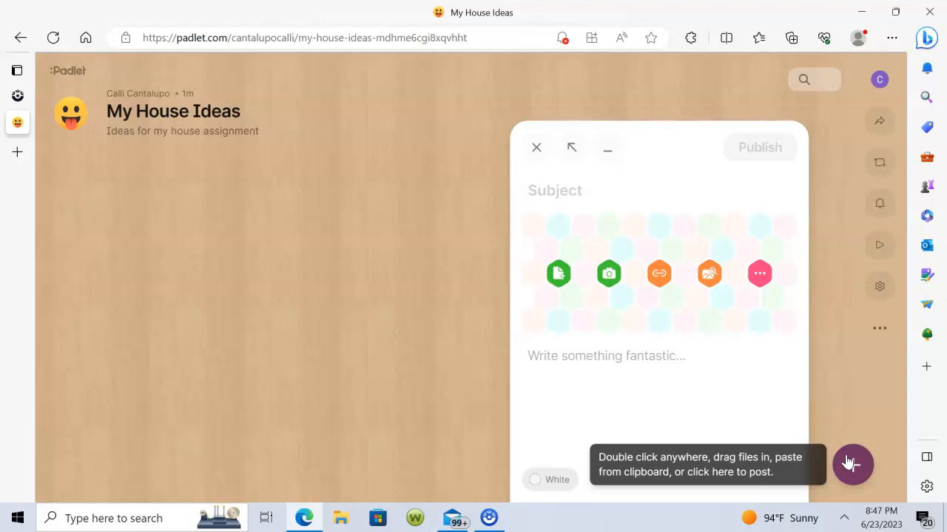
{"action": "type", "text": "Couch Idea"}
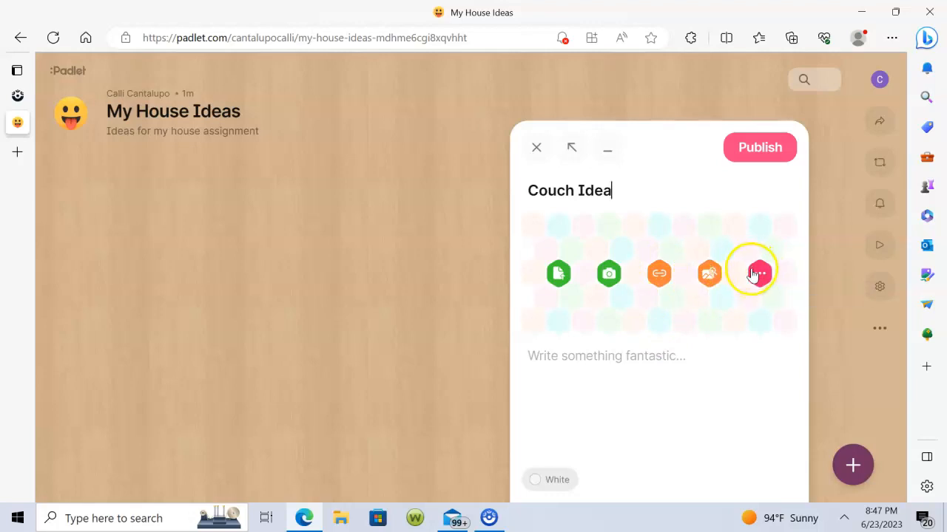
{"action": "left_click", "coordinate": [711, 275]}
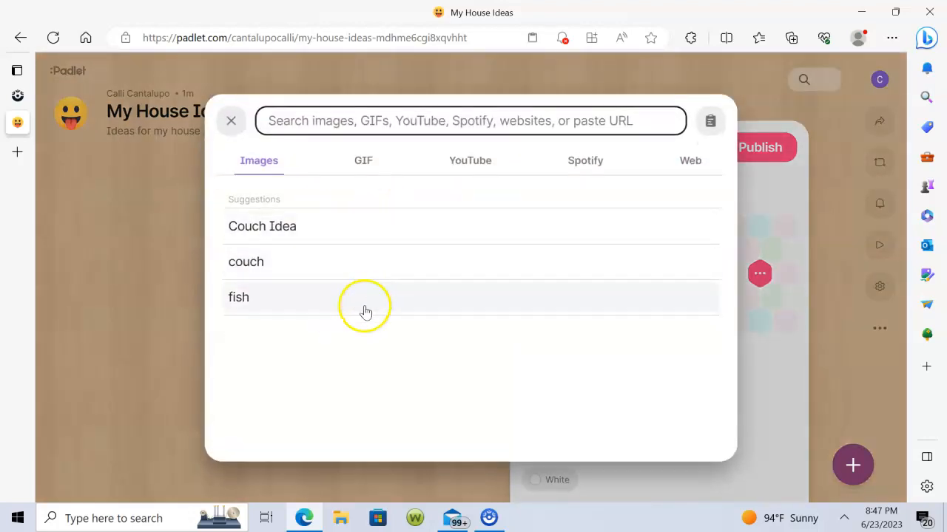
{"action": "left_click", "coordinate": [454, 116]}
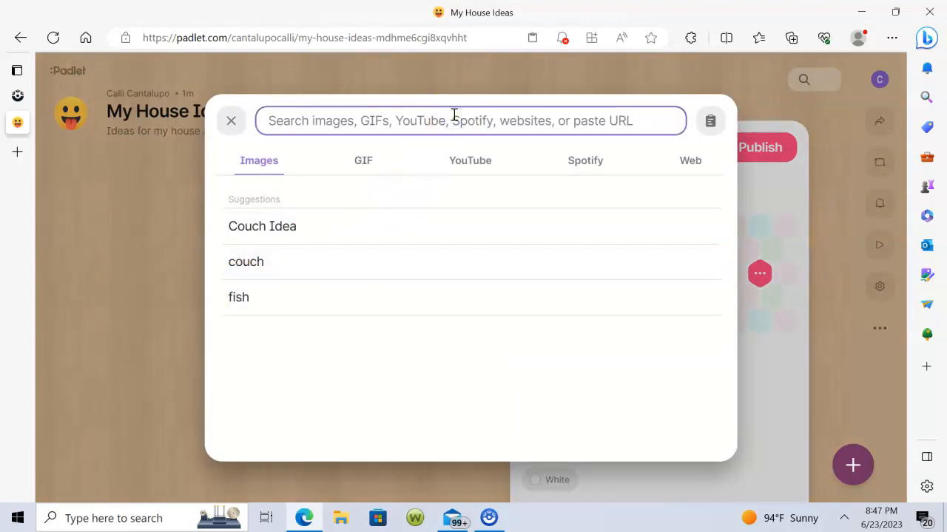
{"action": "type", "text": "couch"}
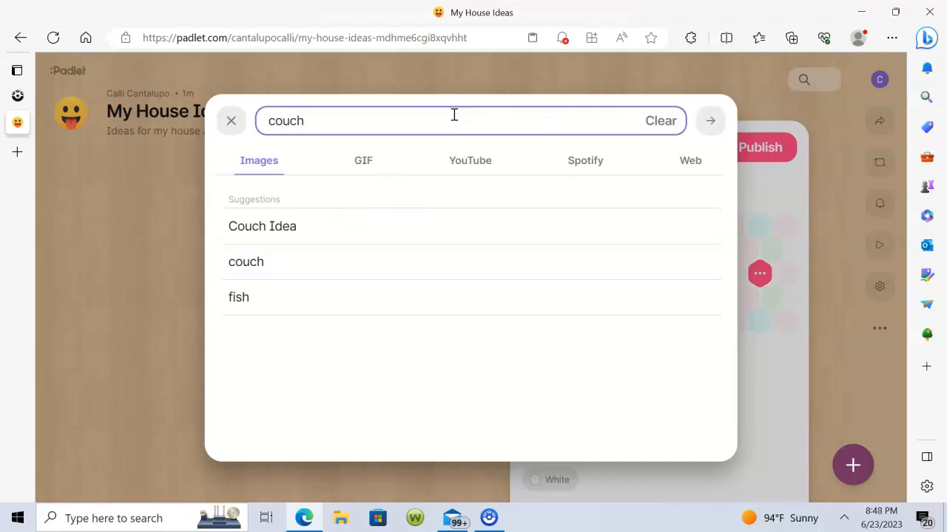
{"action": "key", "text": "Return"}
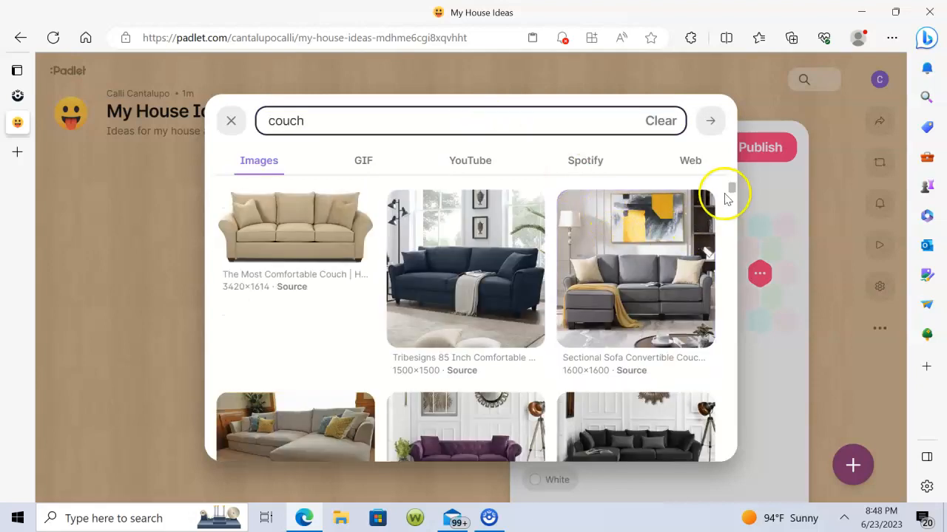
Attach the beige sectional image "15 Best Big Comfy Sofas" to the Couch Idea post and publish it.
{"action": "scroll", "coordinate": [730, 192], "scroll_direction": "down", "scroll_amount": 3}
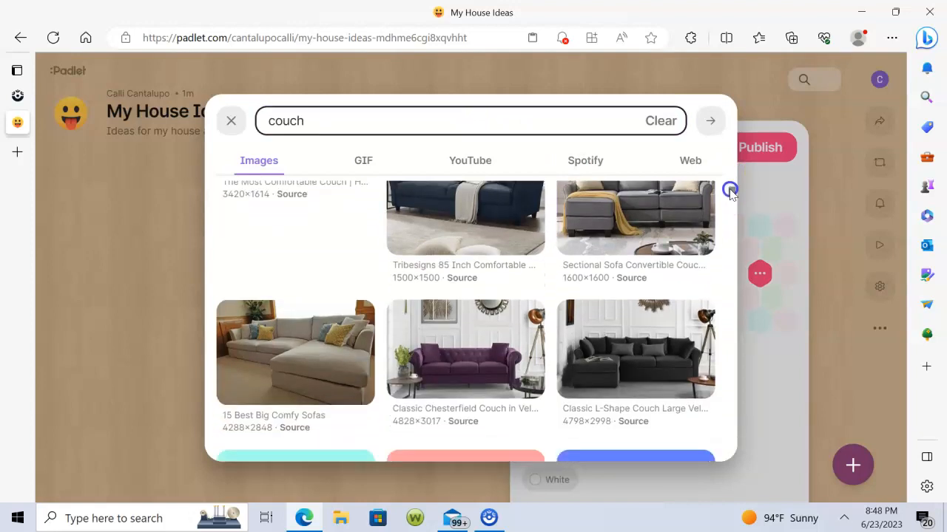
{"action": "scroll", "coordinate": [730, 194], "scroll_direction": "down", "scroll_amount": 1}
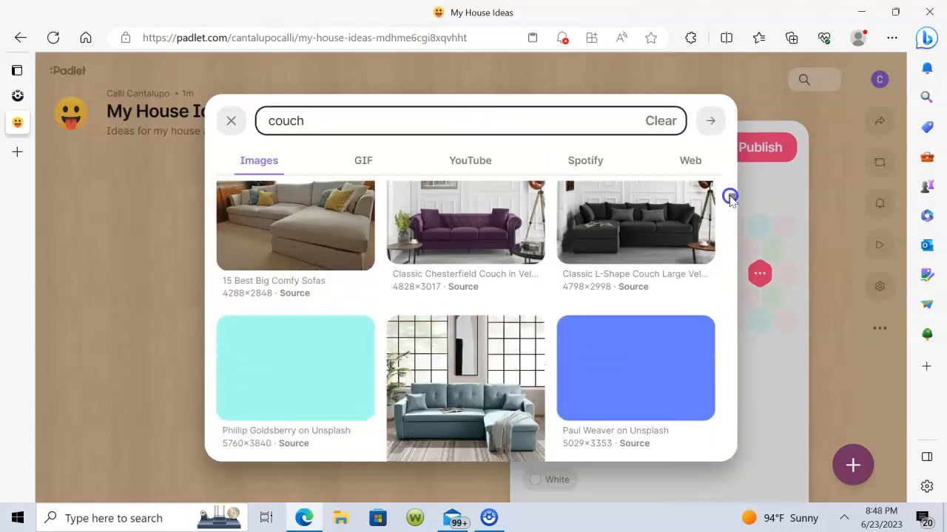
{"action": "scroll", "coordinate": [730, 199], "scroll_direction": "down", "scroll_amount": 1}
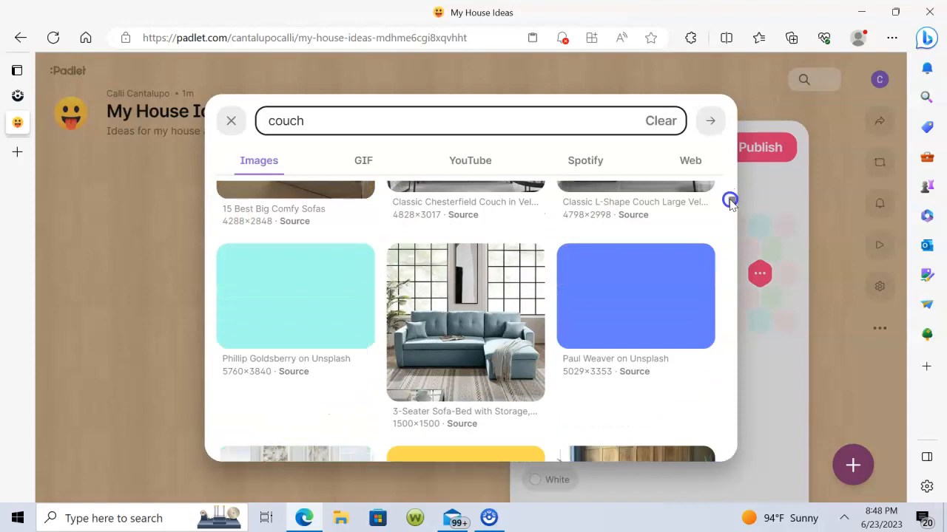
{"action": "scroll", "coordinate": [730, 204], "scroll_direction": "down", "scroll_amount": 1}
{"action": "scroll", "coordinate": [730, 208], "scroll_direction": "down", "scroll_amount": 2}
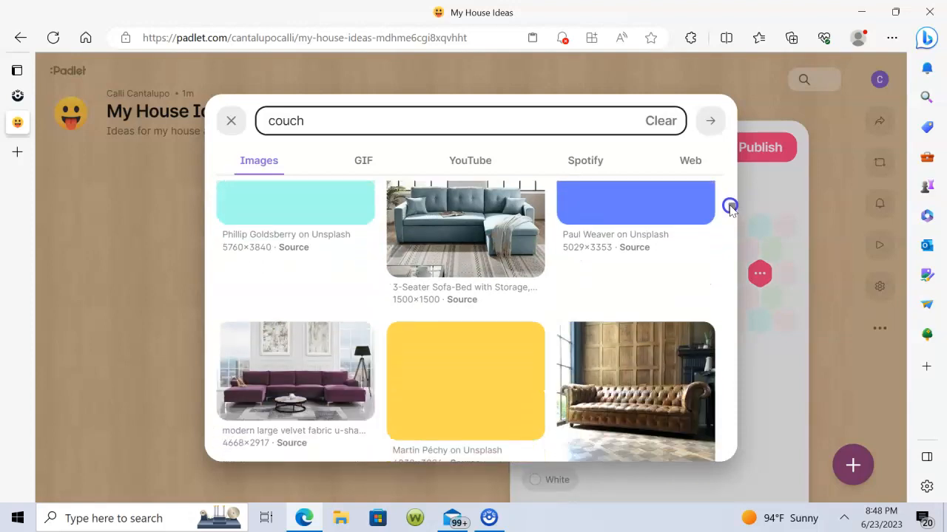
{"action": "scroll", "coordinate": [730, 214], "scroll_direction": "down", "scroll_amount": 3}
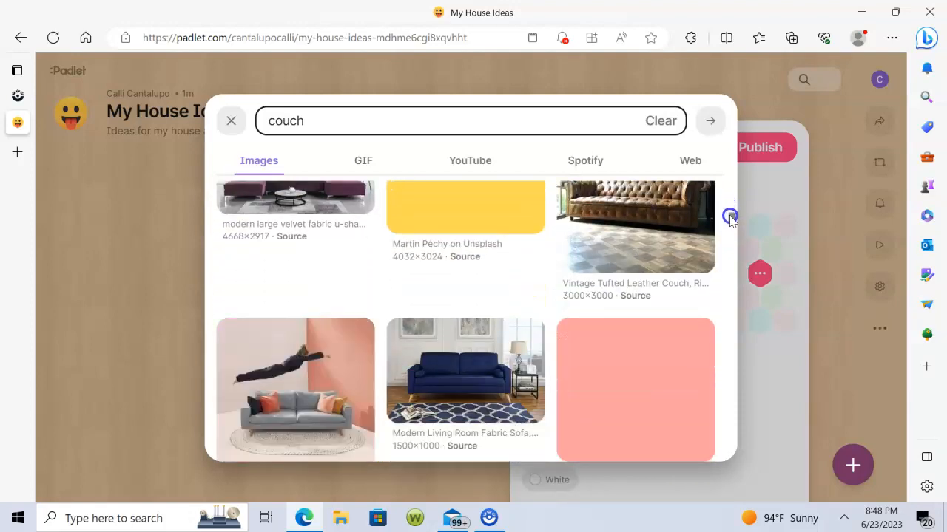
{"action": "scroll", "coordinate": [730, 227], "scroll_direction": "down", "scroll_amount": 1}
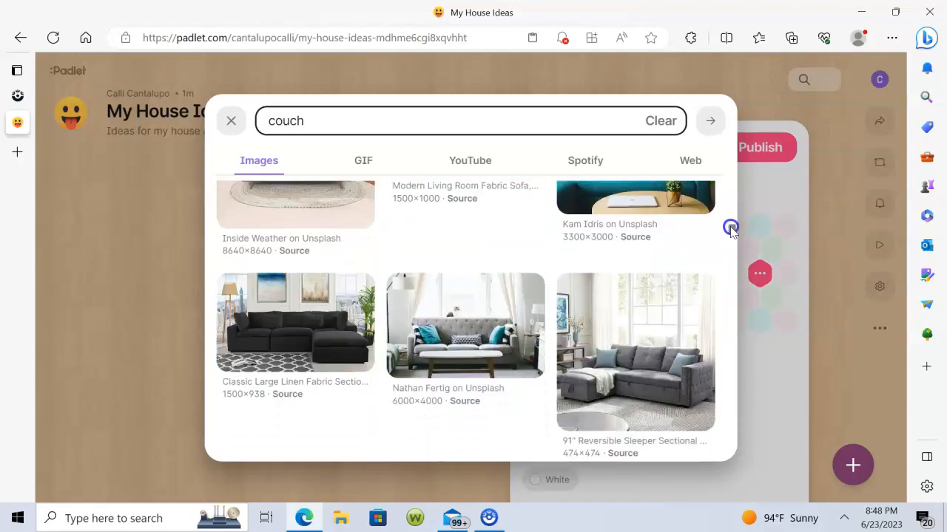
{"action": "left_click_drag", "start_coordinate": [731, 227], "coordinate": [718, 190]}
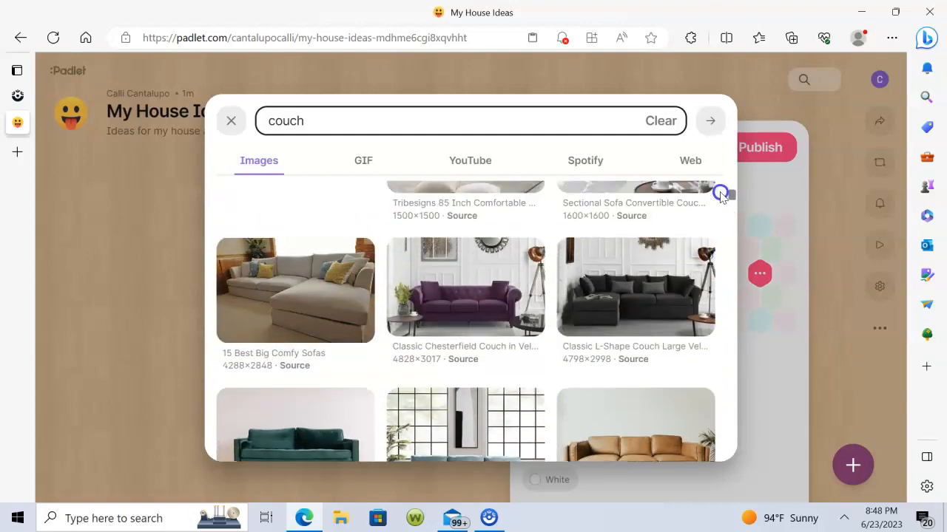
{"action": "left_click", "coordinate": [311, 309]}
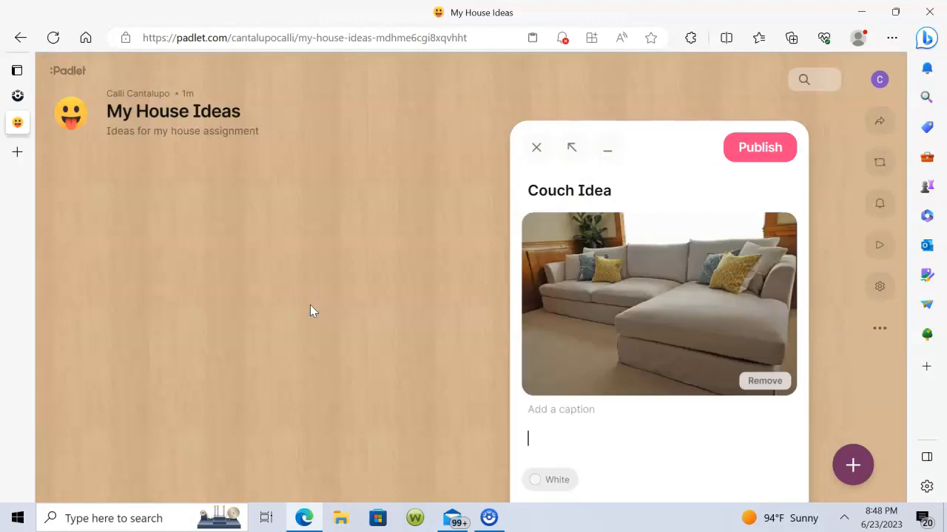
{"action": "left_click", "coordinate": [770, 147]}
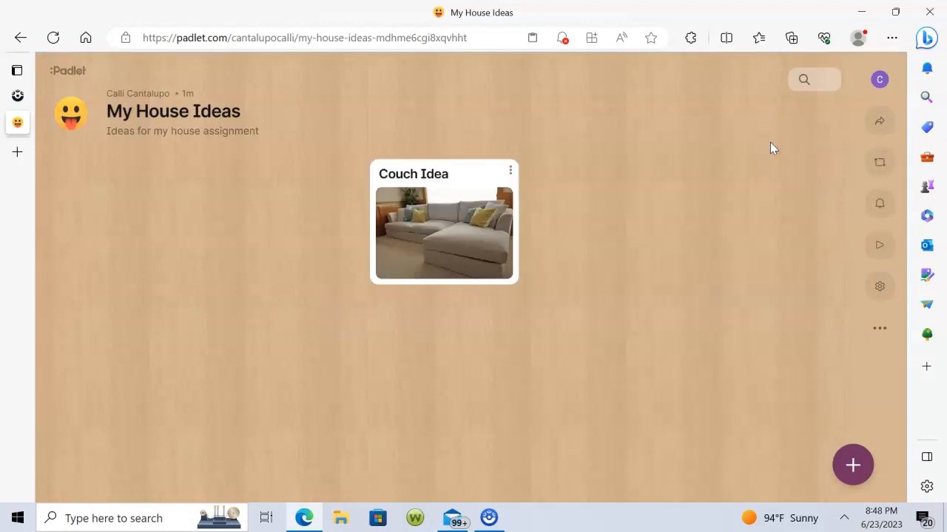
Try to move the Couch Idea post to another place on the wall.
{"action": "left_click_drag", "start_coordinate": [422, 185], "coordinate": [418, 337]}
{"action": "left_click_drag", "start_coordinate": [189, 260], "coordinate": [194, 262]}
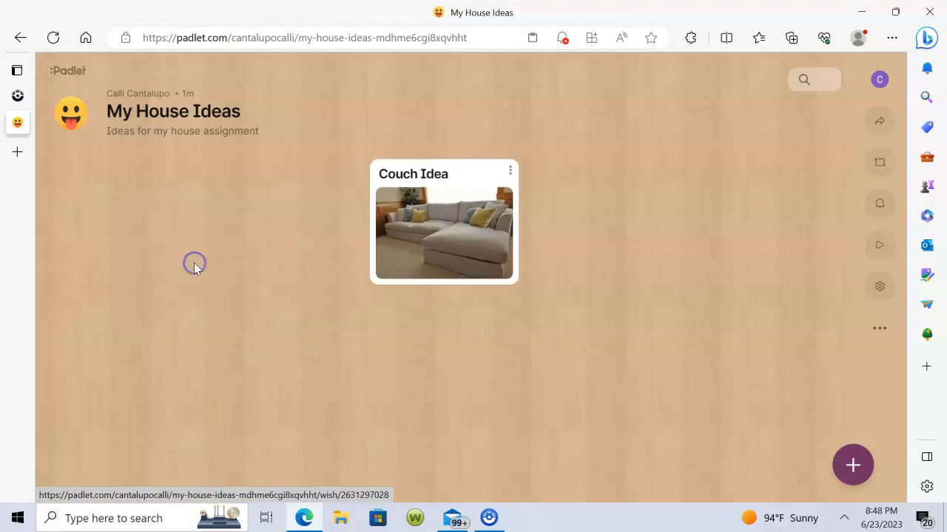
Create a post with the subject "coffee table" and search for images of "coffee table" to attach.
{"action": "left_click", "coordinate": [851, 467]}
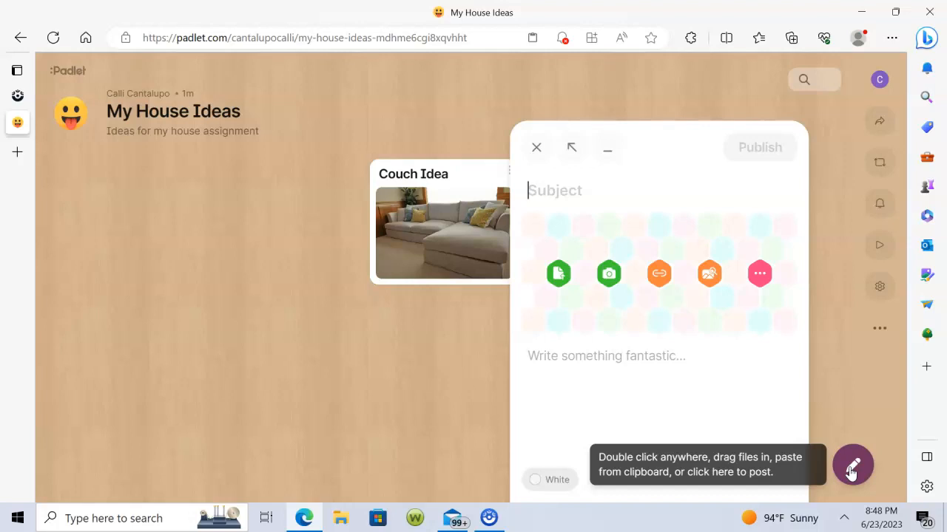
{"action": "type", "text": "C"}
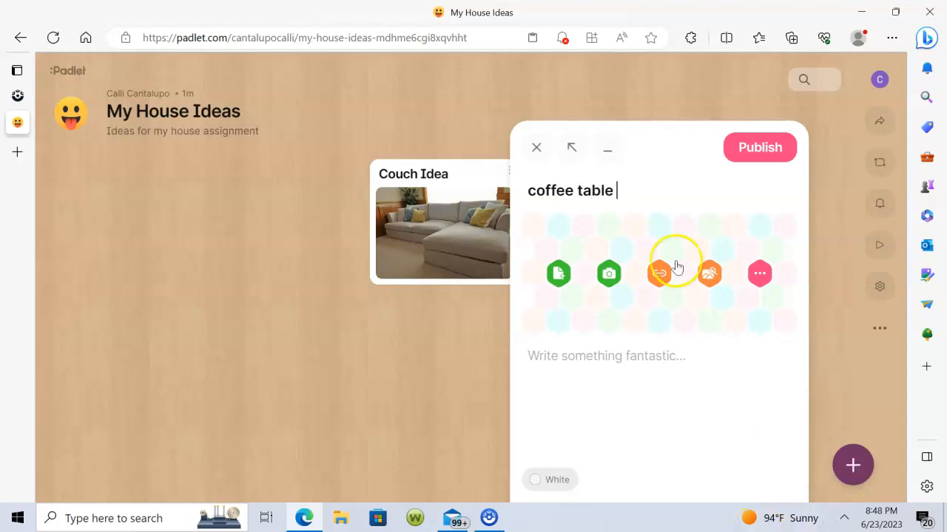
{"action": "left_click", "coordinate": [712, 275]}
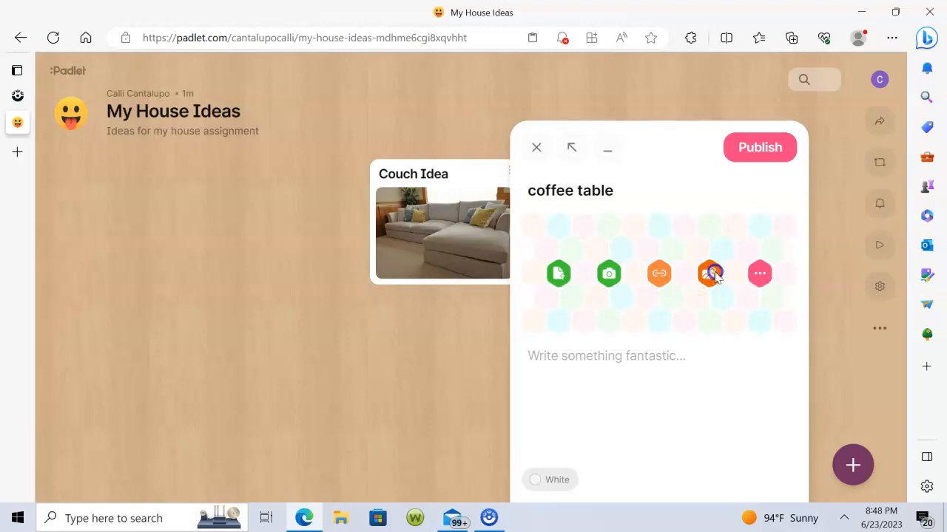
{"action": "type", "text": "coffee table"}
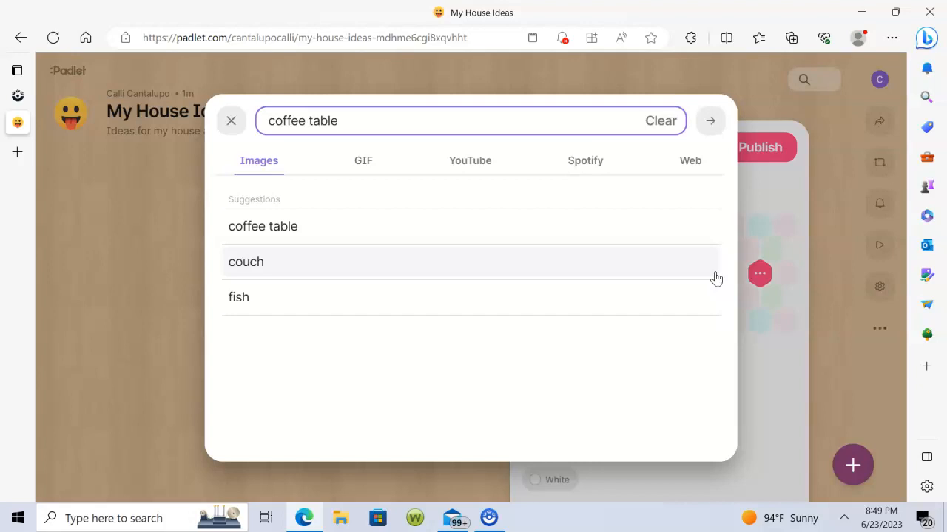
{"action": "key", "text": "Return"}
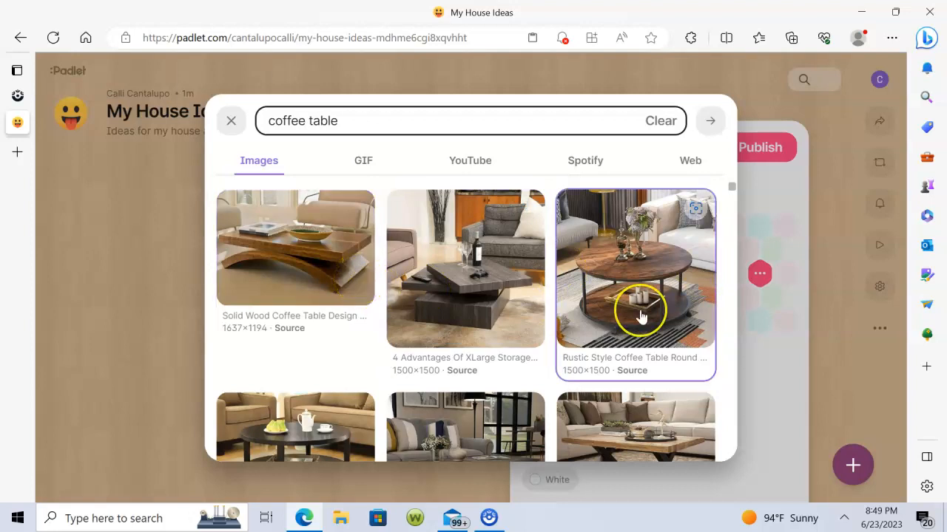
Attach the Unsplash image of the light wood table with thin metal legs to the coffee table post and publish it.
{"action": "mouse_move", "coordinate": [731, 187]}
{"action": "left_mouse_down"}
{"action": "mouse_move", "coordinate": [742, 214]}
{"action": "mouse_move", "coordinate": [732, 202]}
{"action": "left_mouse_up"}
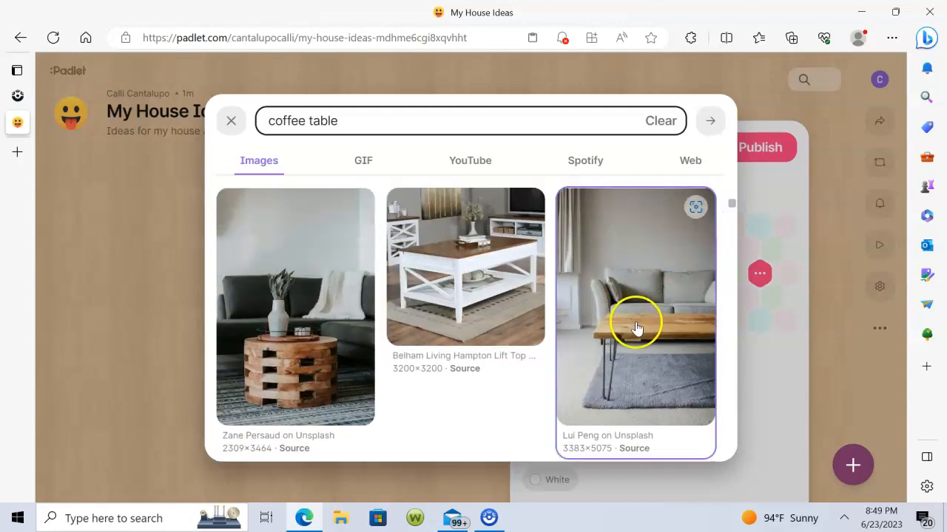
{"action": "left_click", "coordinate": [651, 299]}
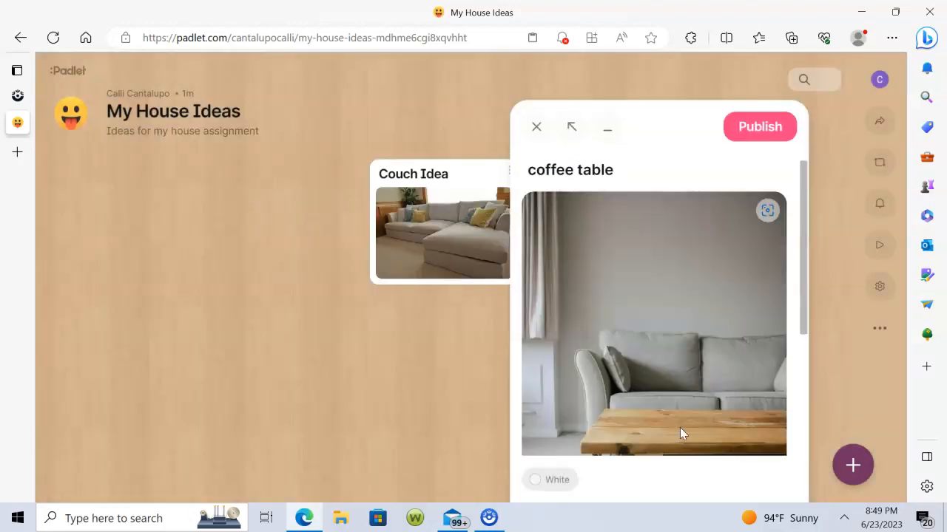
{"action": "mouse_move", "coordinate": [804, 236]}
{"action": "left_mouse_down"}
{"action": "mouse_move", "coordinate": [799, 360]}
{"action": "mouse_move", "coordinate": [809, 219]}
{"action": "left_mouse_up"}
{"action": "left_click", "coordinate": [757, 127]}
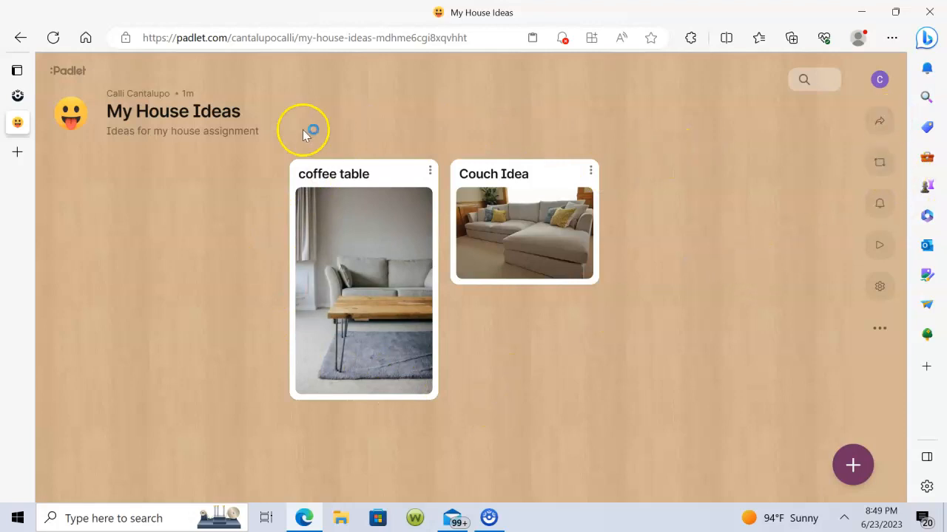
Go to the account's profile page and open the My House Ideas padlet from there.
{"action": "left_click", "coordinate": [880, 81]}
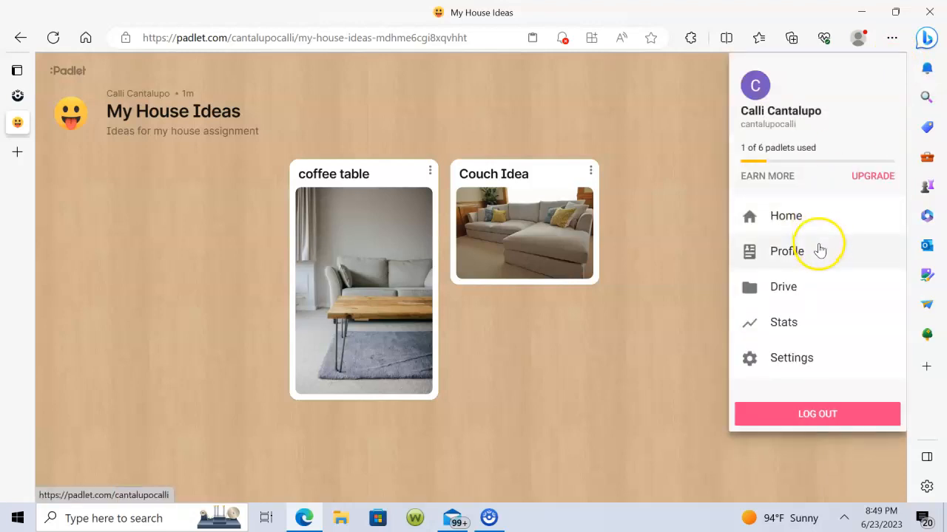
{"action": "left_click", "coordinate": [818, 250]}
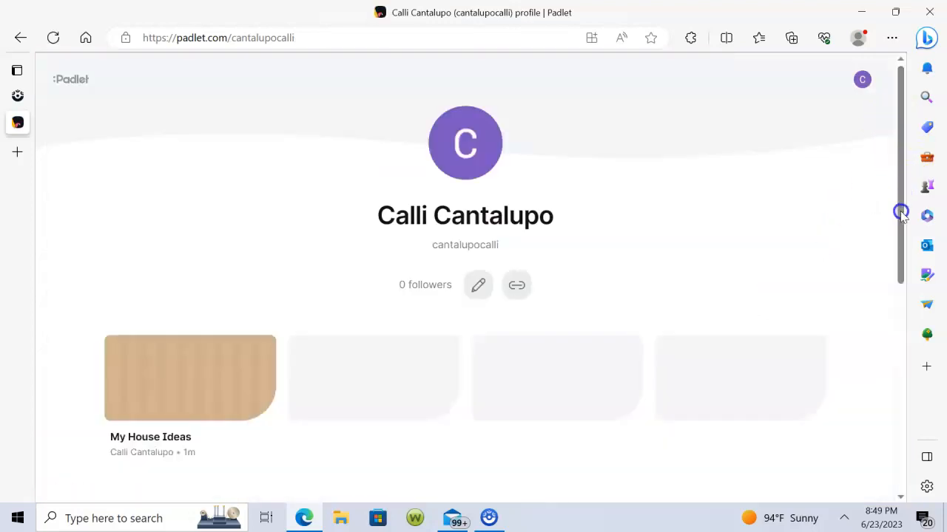
{"action": "left_click", "coordinate": [899, 239]}
{"action": "left_click_drag", "start_coordinate": [902, 200], "coordinate": [912, 274]}
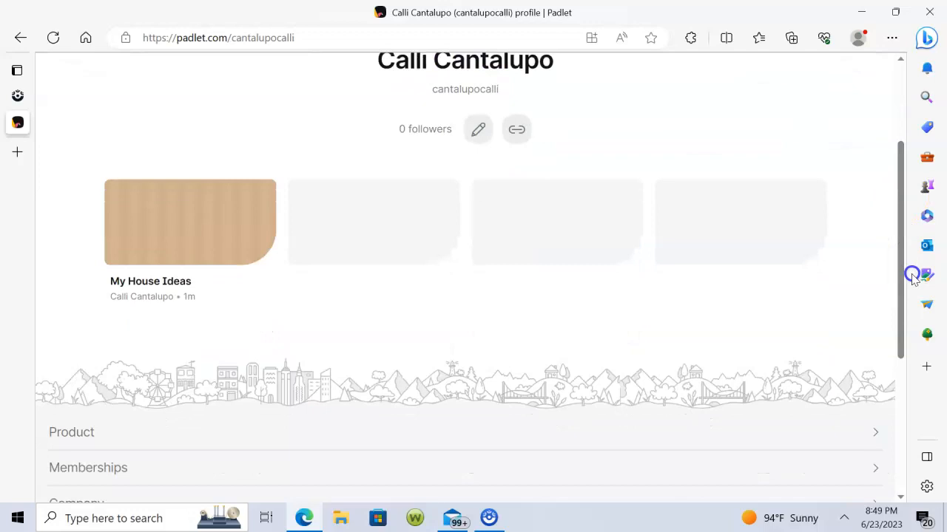
{"action": "left_click", "coordinate": [195, 247]}
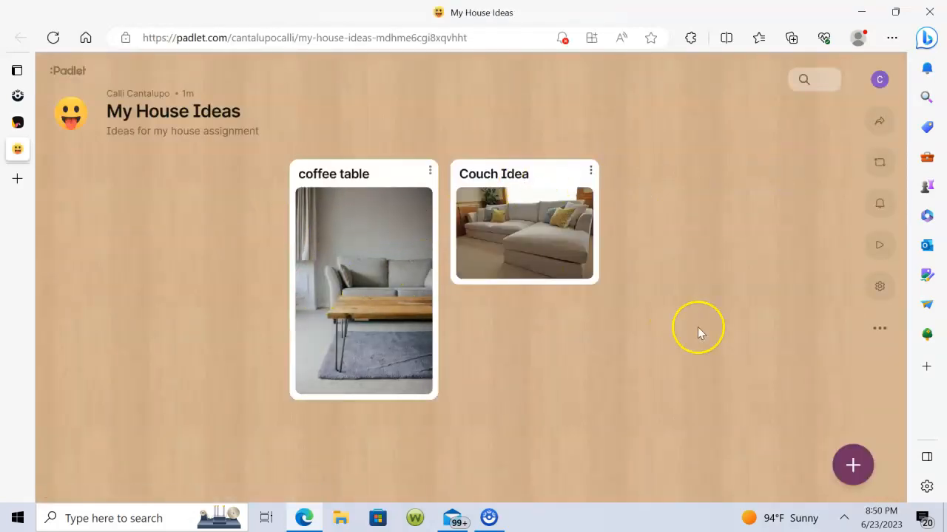
{"action": "left_click", "coordinate": [18, 123]}
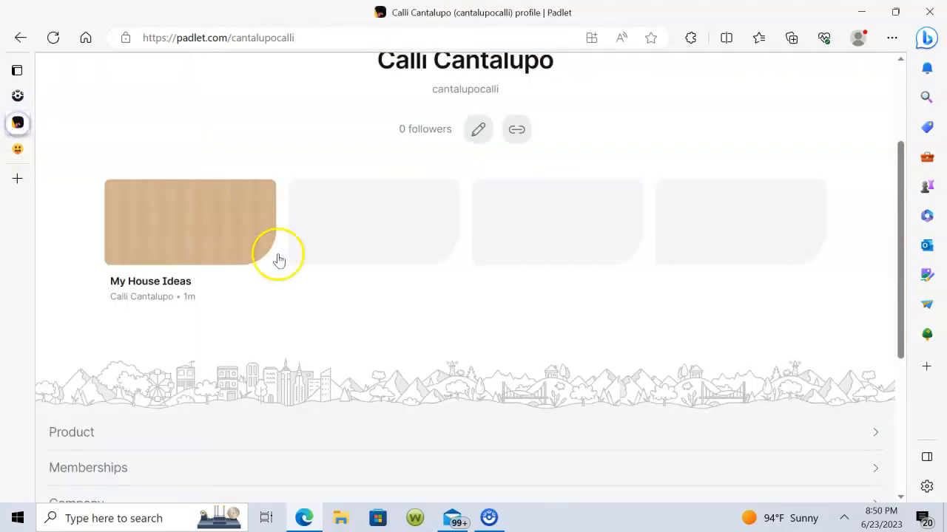
{"action": "left_click", "coordinate": [17, 96]}
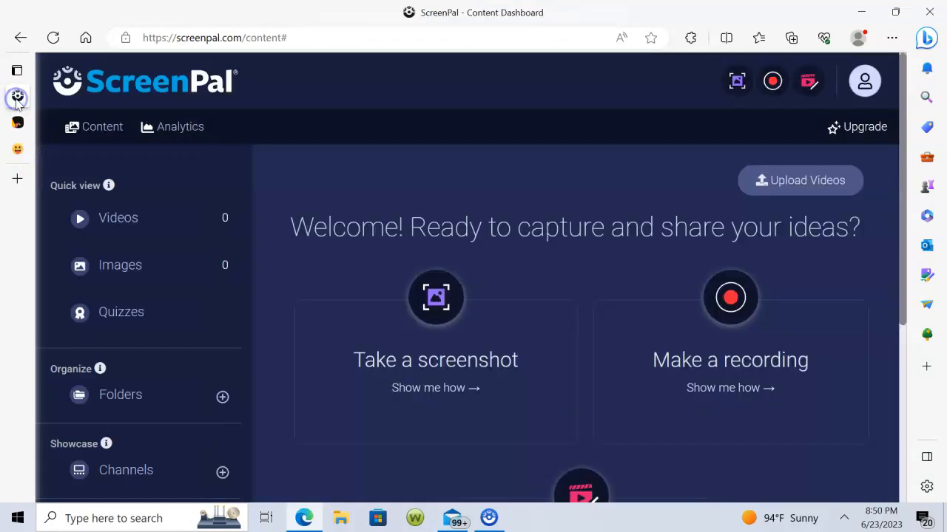